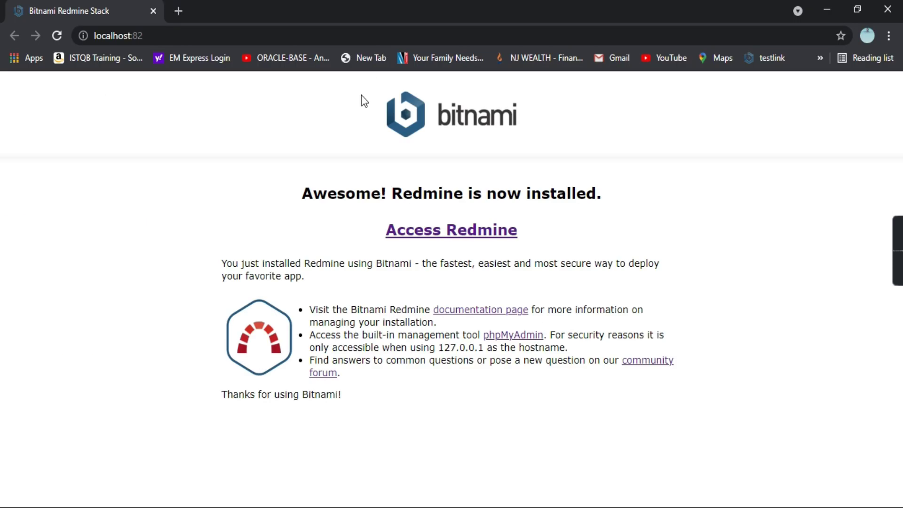
# Enter Redmine from the installation page and show the Projects list with Test Project 1.
pyautogui.click(473, 234)
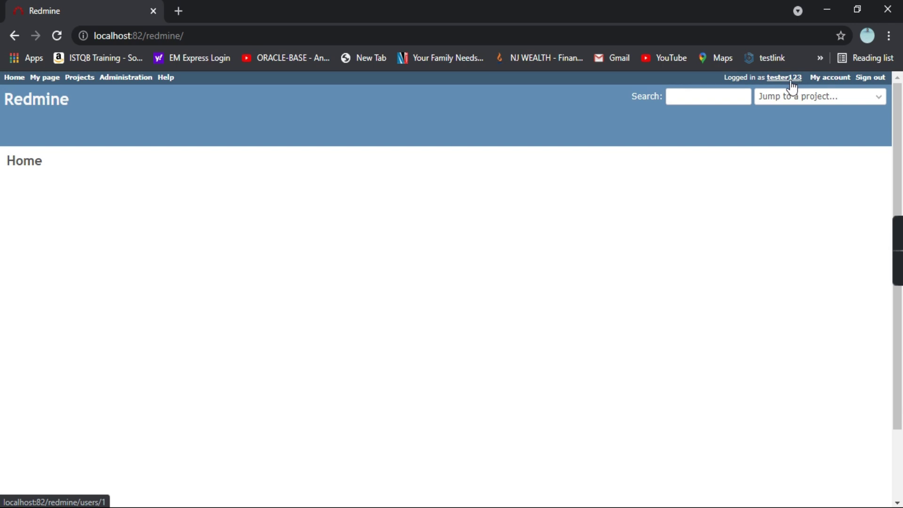
pyautogui.click(80, 77)
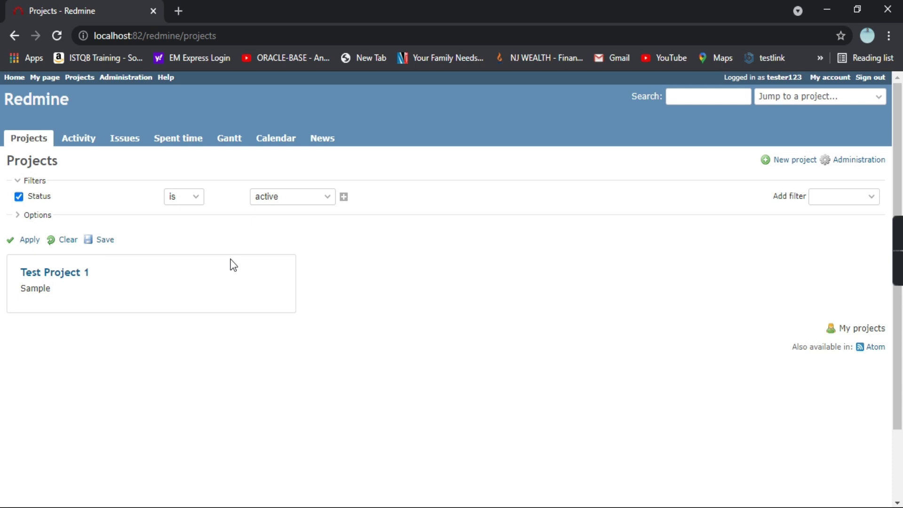
# Start a new project named 'Test Project 2' with the auto-filled identifier test-project-2.
pyautogui.click(796, 161)
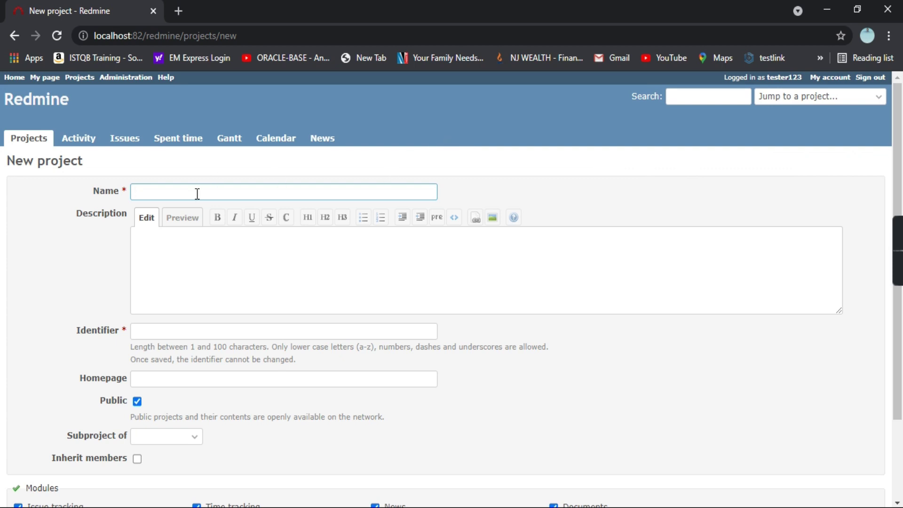
pyautogui.write('T')
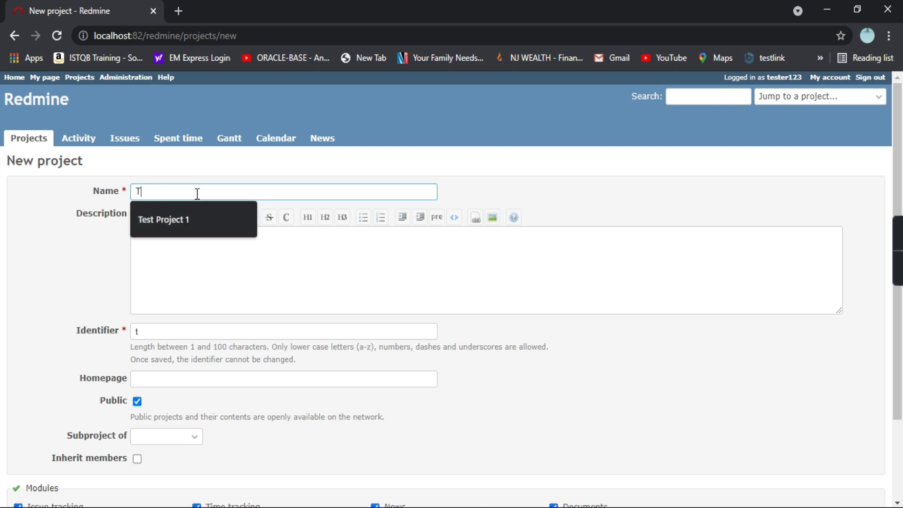
pyautogui.write('est Project 2')
pyautogui.click(282, 277)
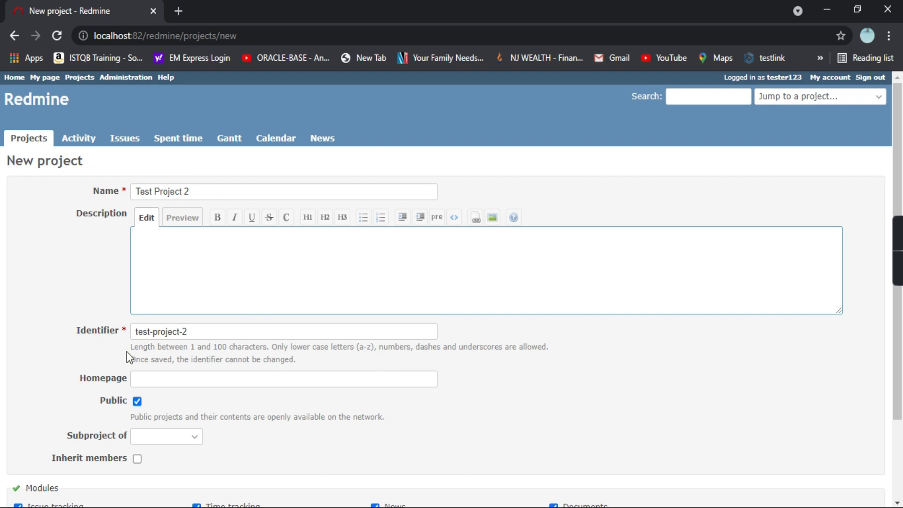
pyautogui.click(199, 332)
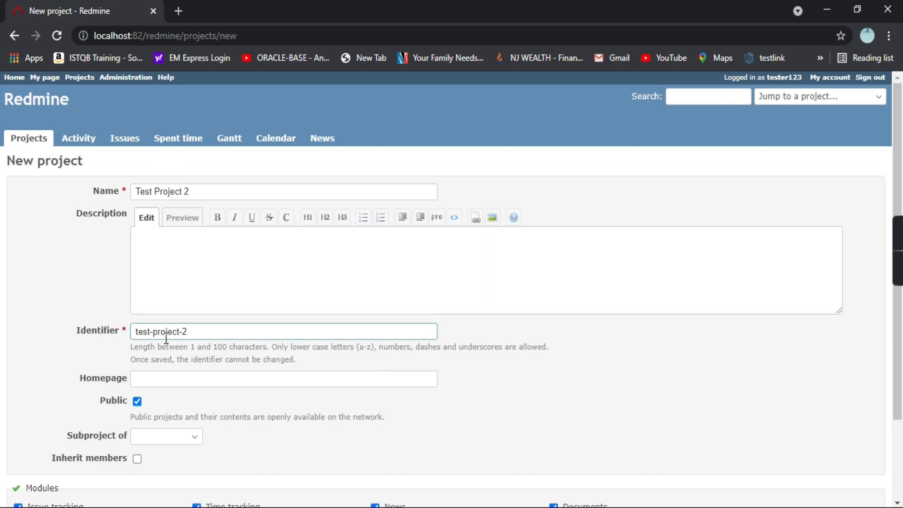
pyautogui.click(26, 361)
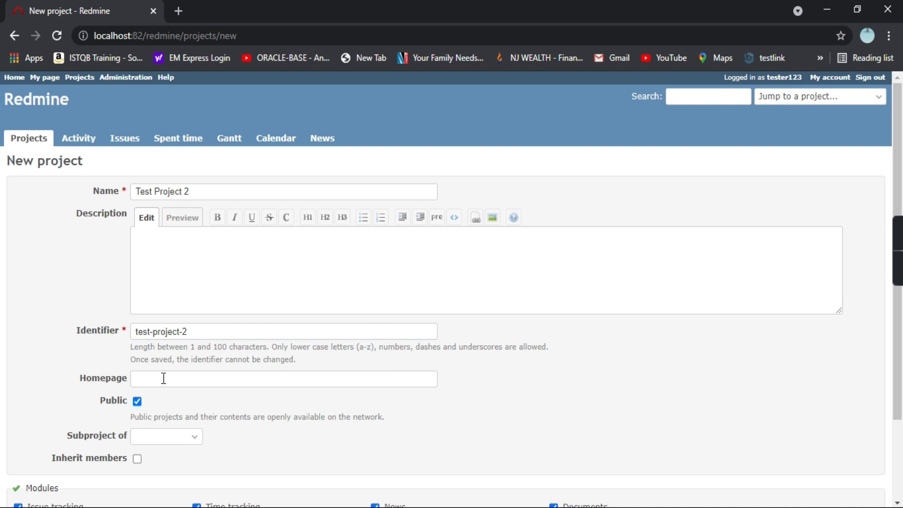
pyautogui.click(181, 373)
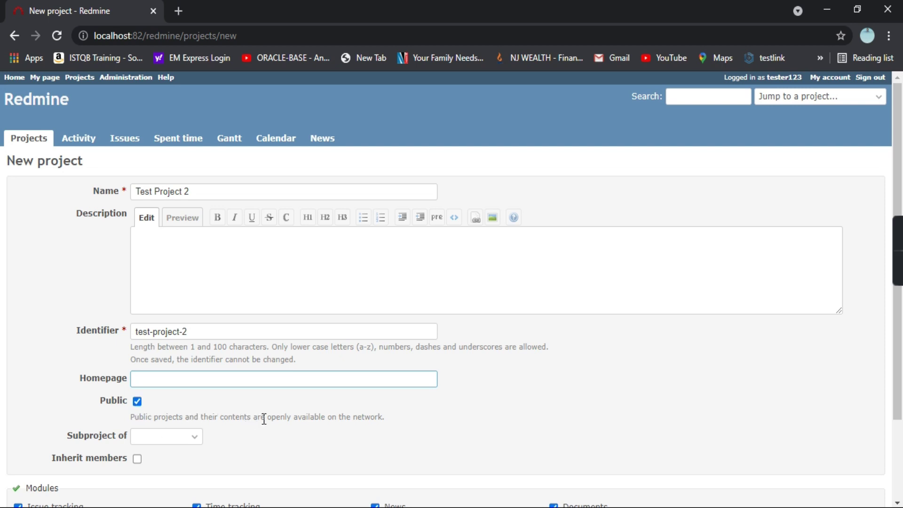
pyautogui.moveTo(385, 419); pyautogui.dragTo(197, 407)
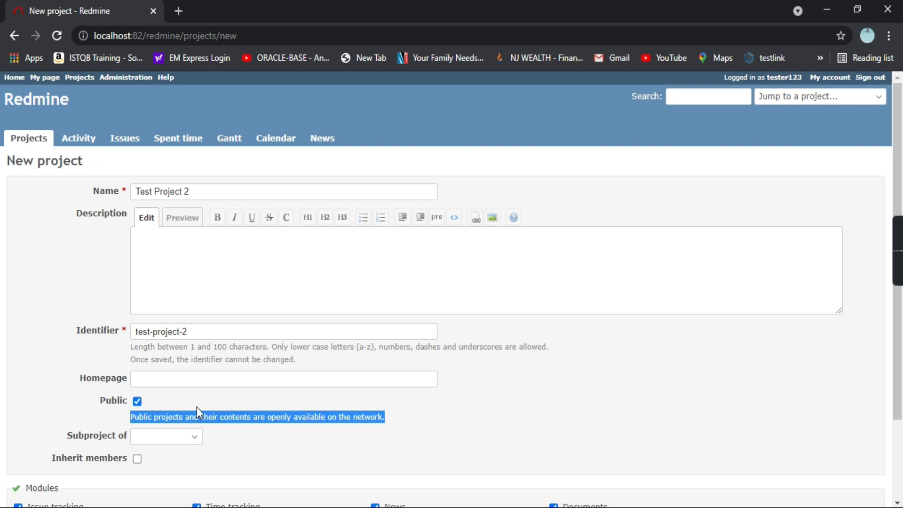
pyautogui.click(403, 430)
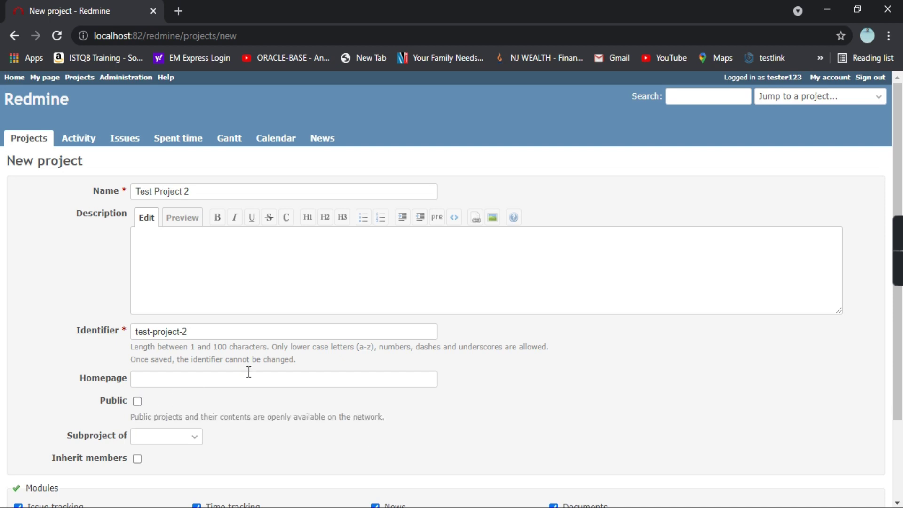
pyautogui.click(137, 401)
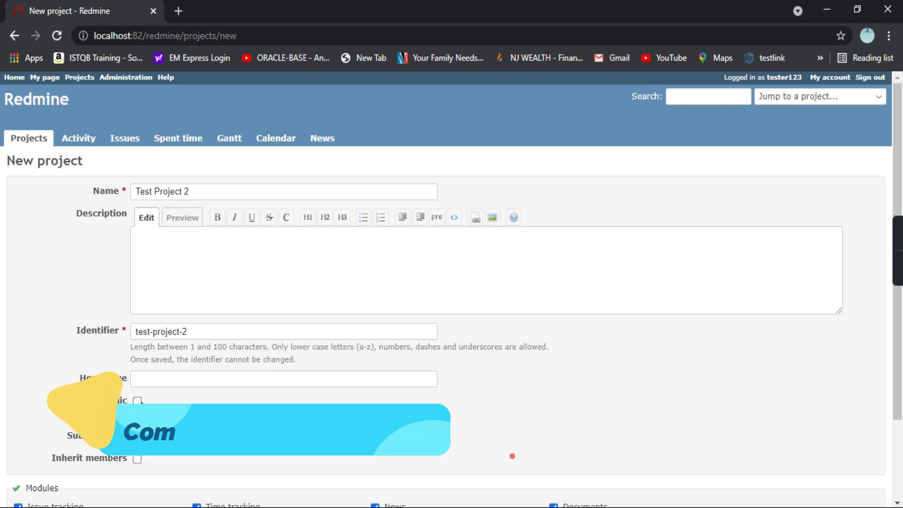
pyautogui.scroll(-3, 330, 394)
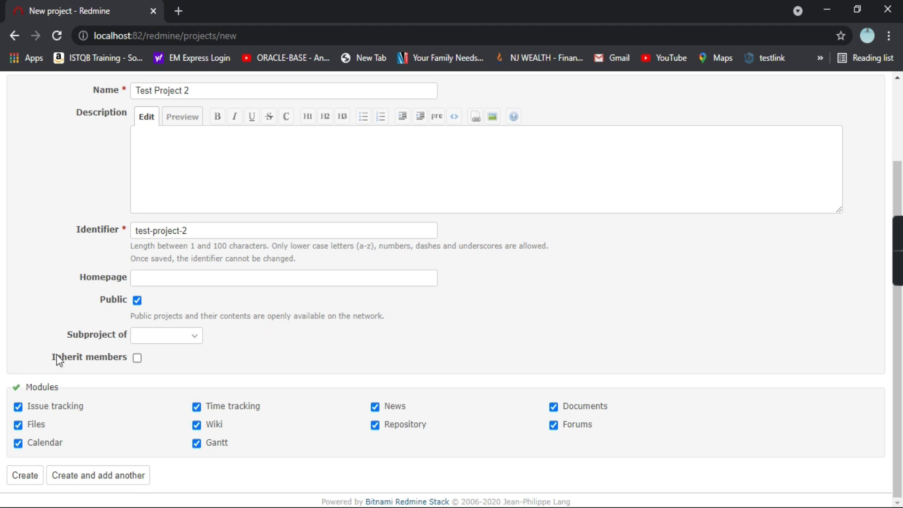
# Choose Test Project 1 as the parent in the Subproject of dropdown.
pyautogui.click(190, 341)
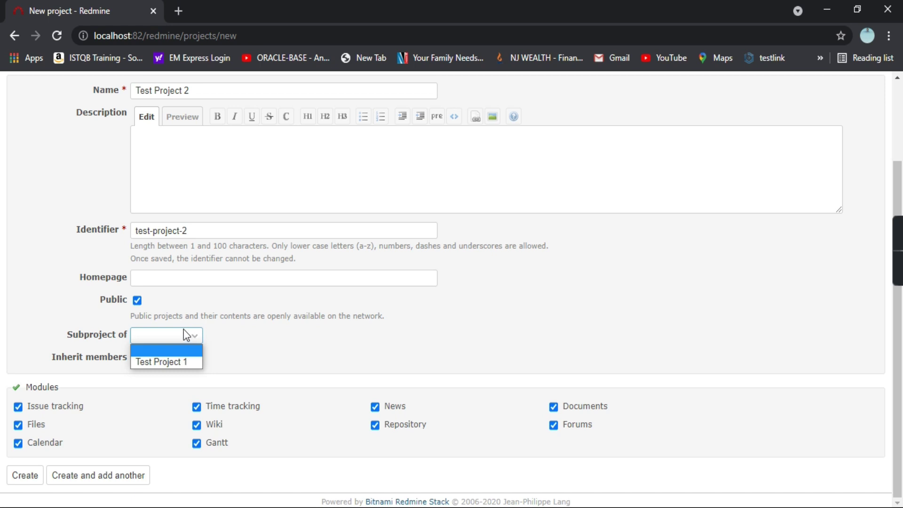
pyautogui.click(186, 365)
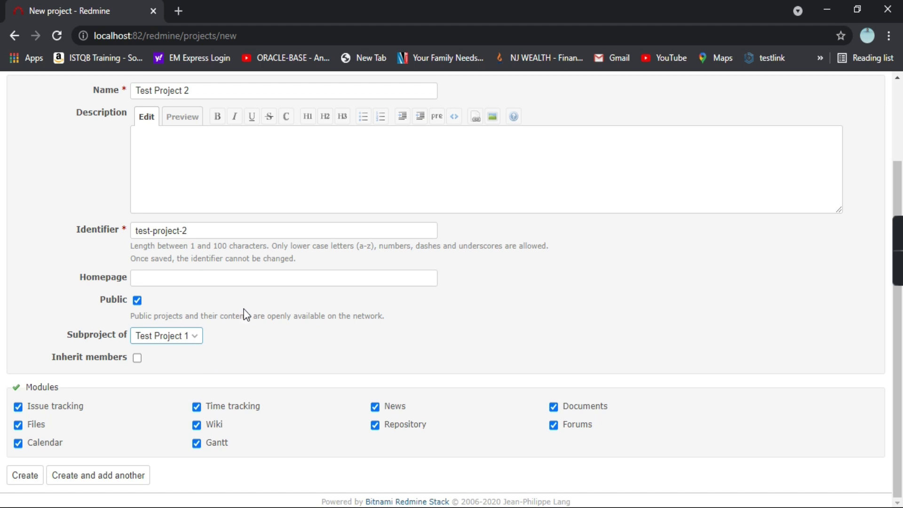
pyautogui.scroll(3, 243, 309)
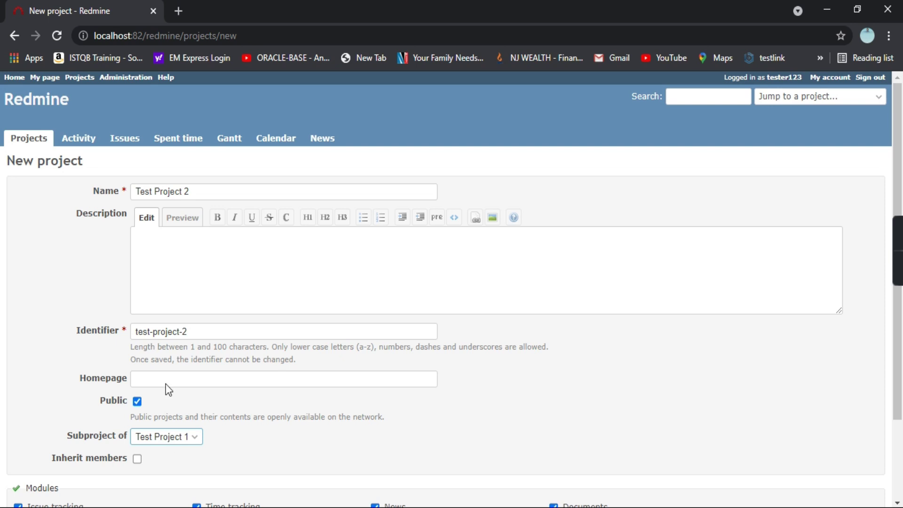
pyautogui.scroll(-2, 166, 386)
# Turn on Inherit members for the new subproject.
pyautogui.click(137, 389)
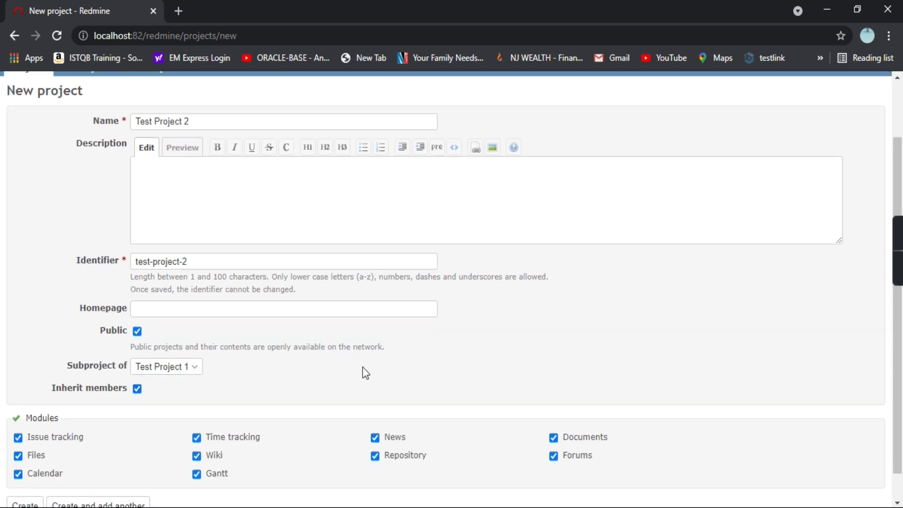
pyautogui.scroll(-1, 303, 306)
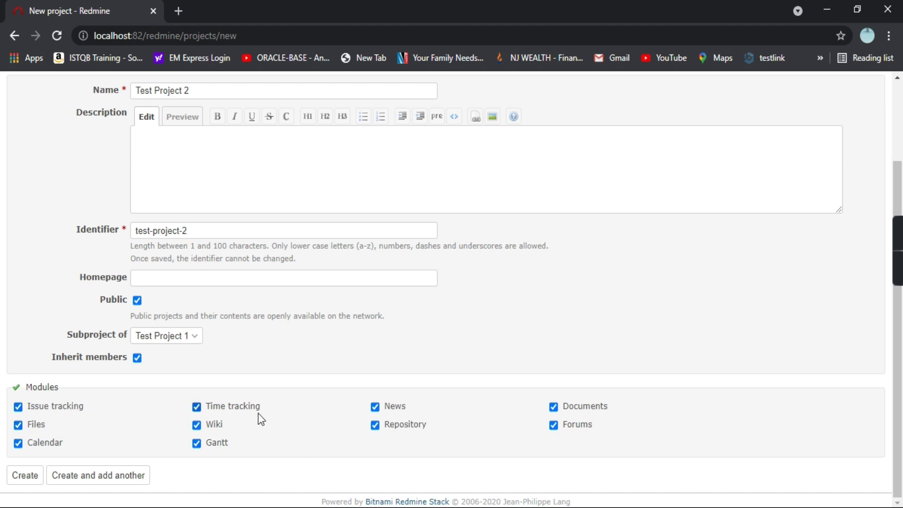
pyautogui.scroll(2, 260, 416)
pyautogui.scroll(-2, 258, 411)
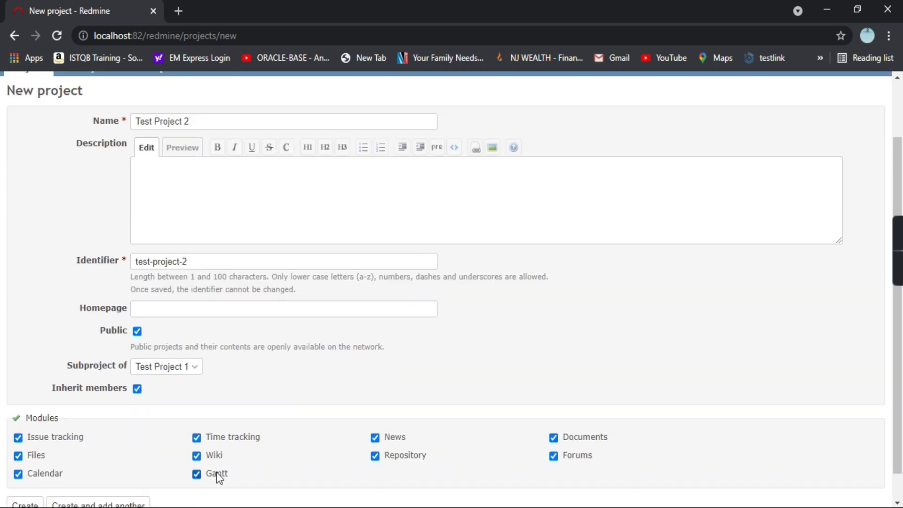
pyautogui.scroll(2, 283, 438)
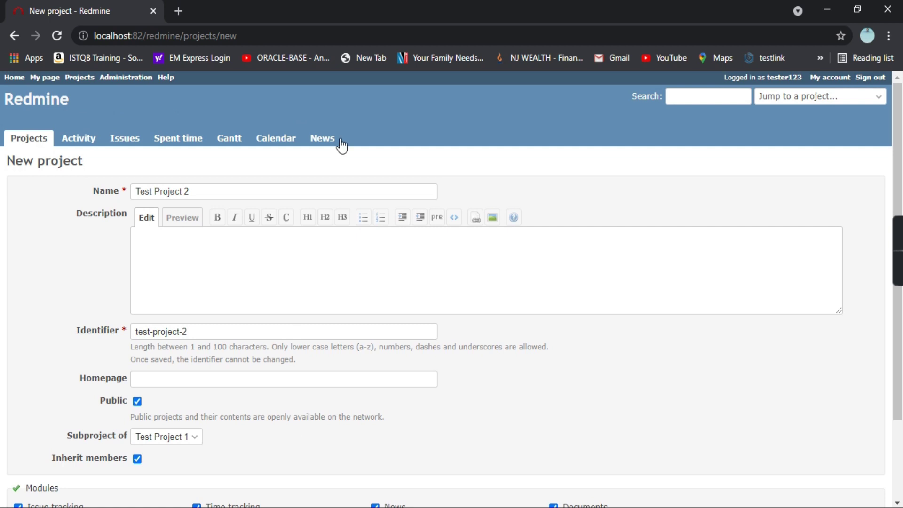
pyautogui.scroll(-2, 280, 242)
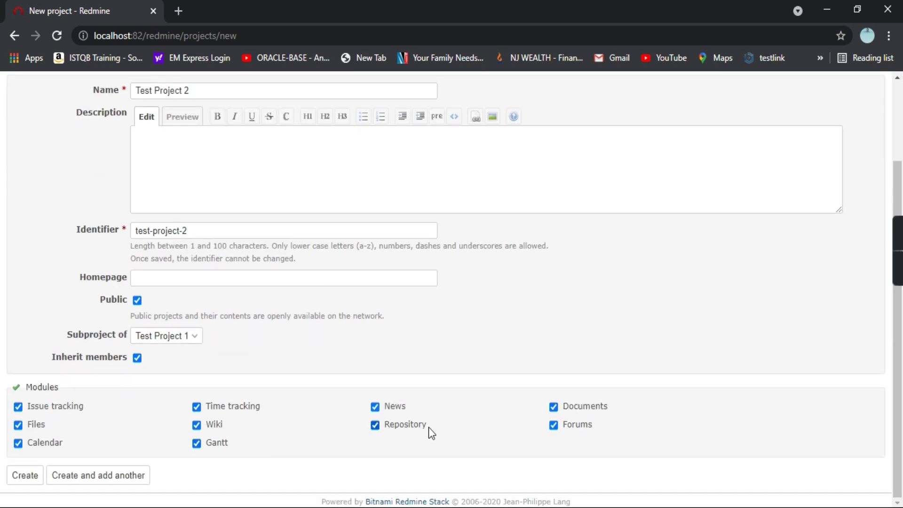
pyautogui.scroll(2, 211, 379)
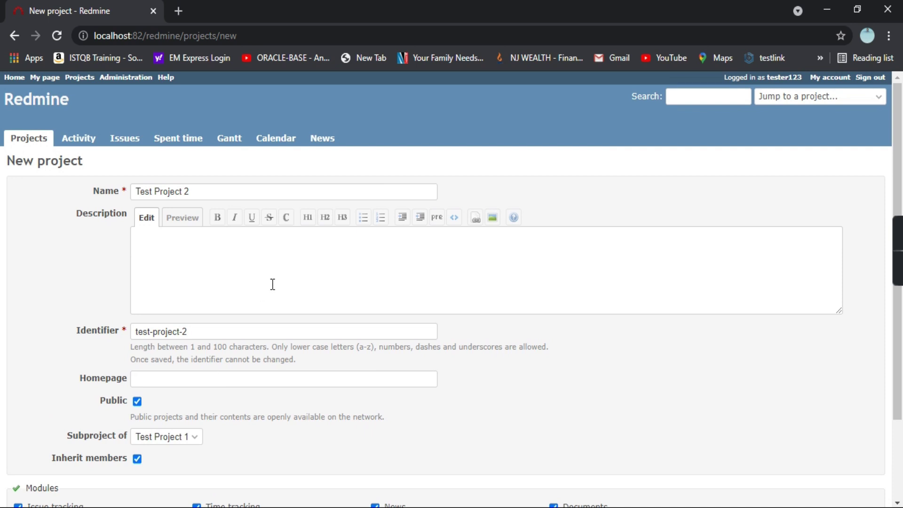
pyautogui.scroll(-2, 347, 289)
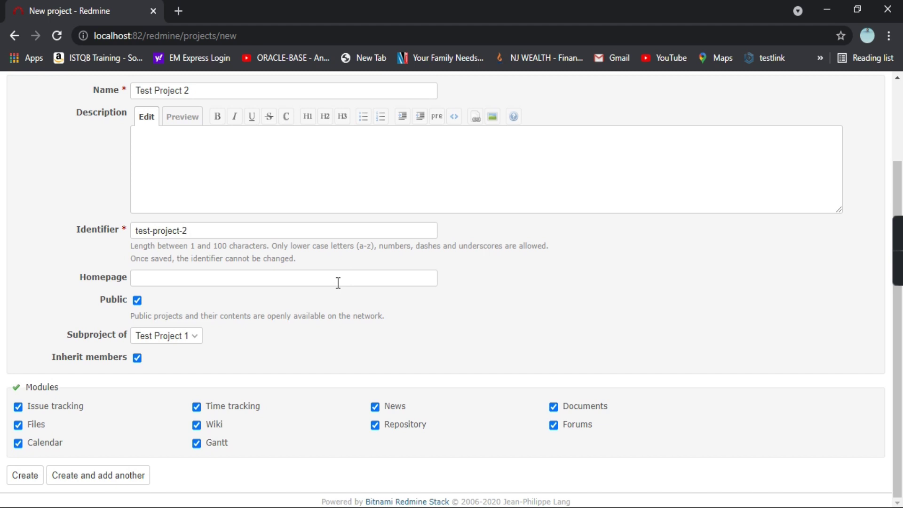
# Uncheck the News module, leaving the other modules enabled.
pyautogui.click(373, 407)
pyautogui.scroll(2, 334, 436)
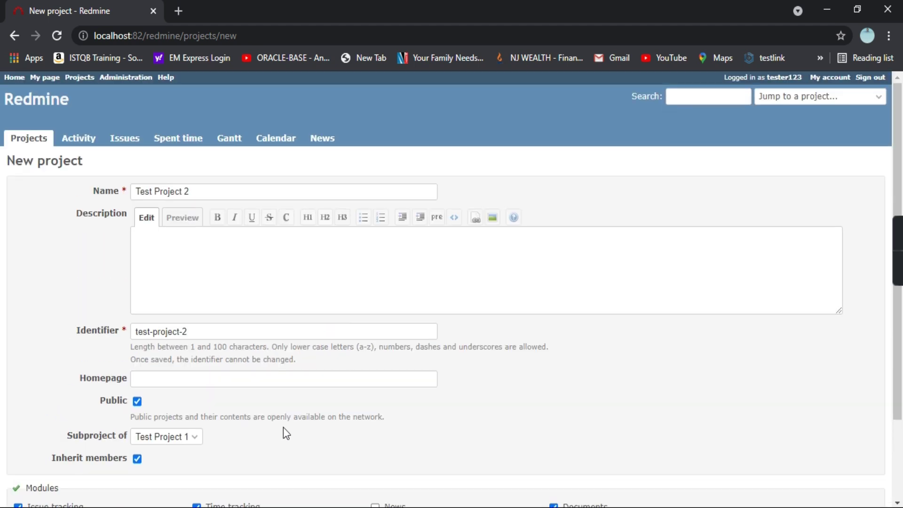
pyautogui.scroll(-2, 335, 258)
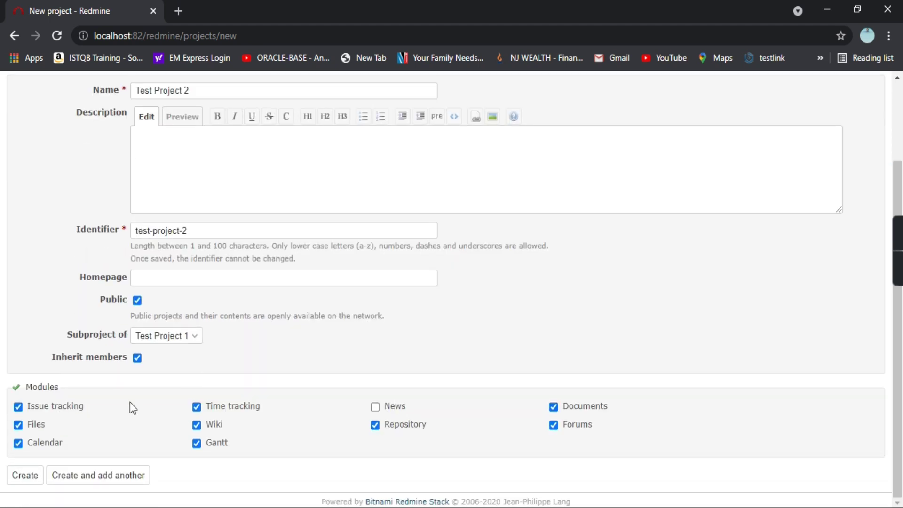
pyautogui.scroll(2, 413, 387)
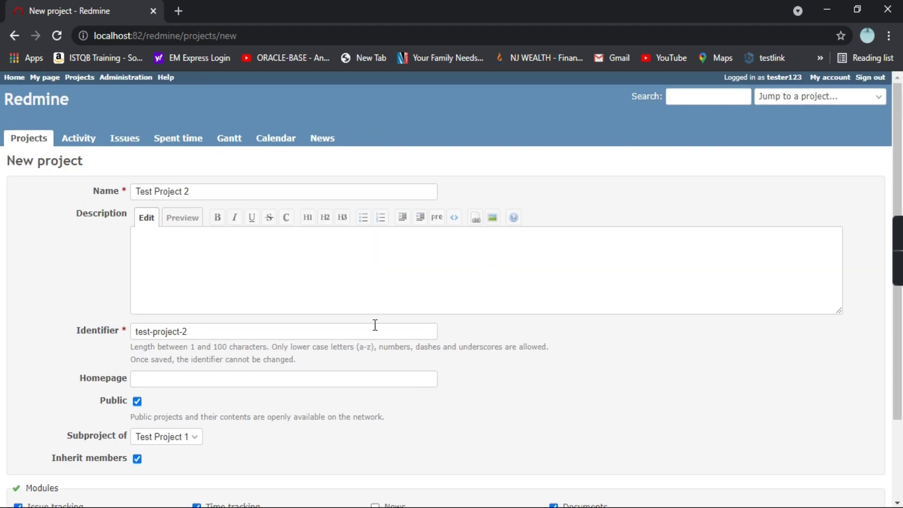
pyautogui.scroll(-2, 161, 312)
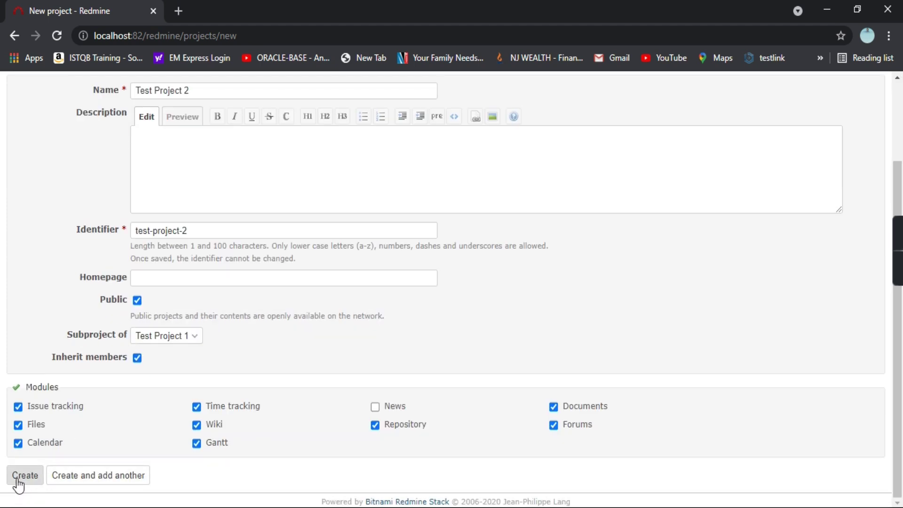
# Create Test Project 2 and highlight the successful creation message.
pyautogui.click(18, 480)
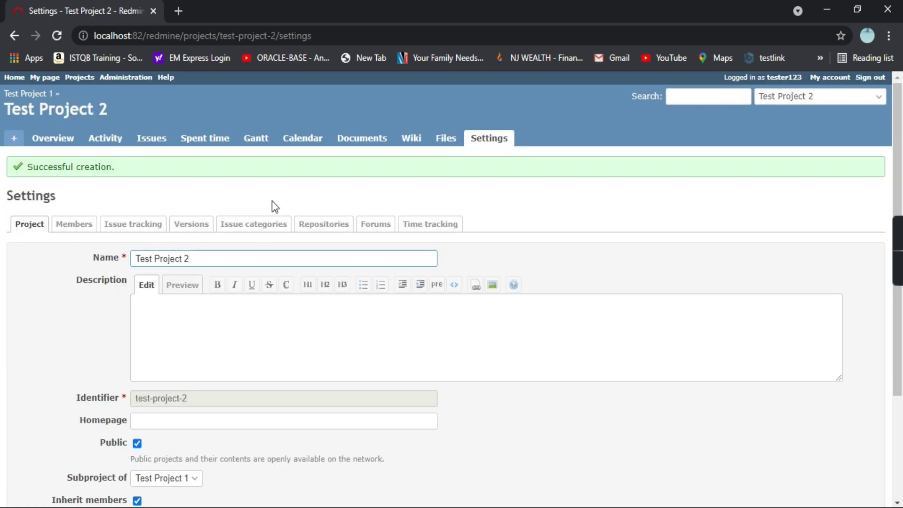
pyautogui.moveTo(27, 167); pyautogui.dragTo(106, 186)
pyautogui.click(121, 168)
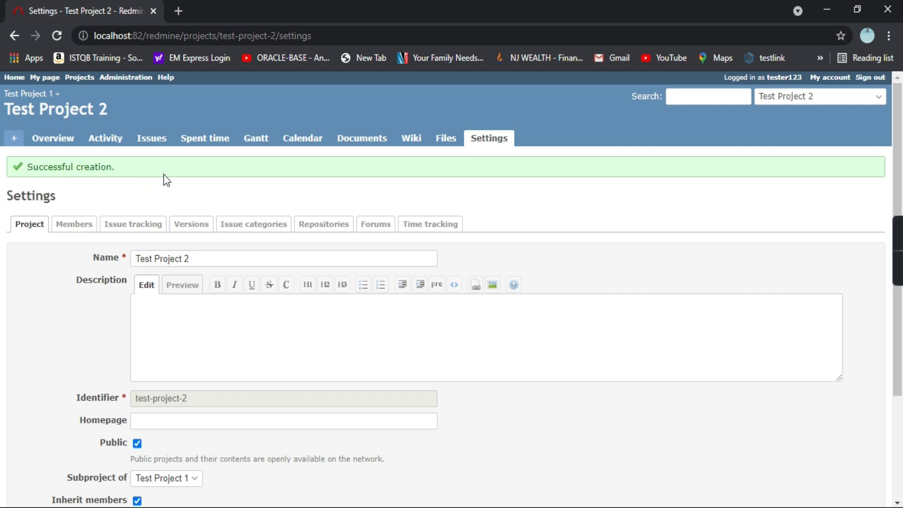
# Show the project's Members settings, which list no members yet.
pyautogui.scroll(-2, 172, 184)
pyautogui.scroll(-3, 356, 380)
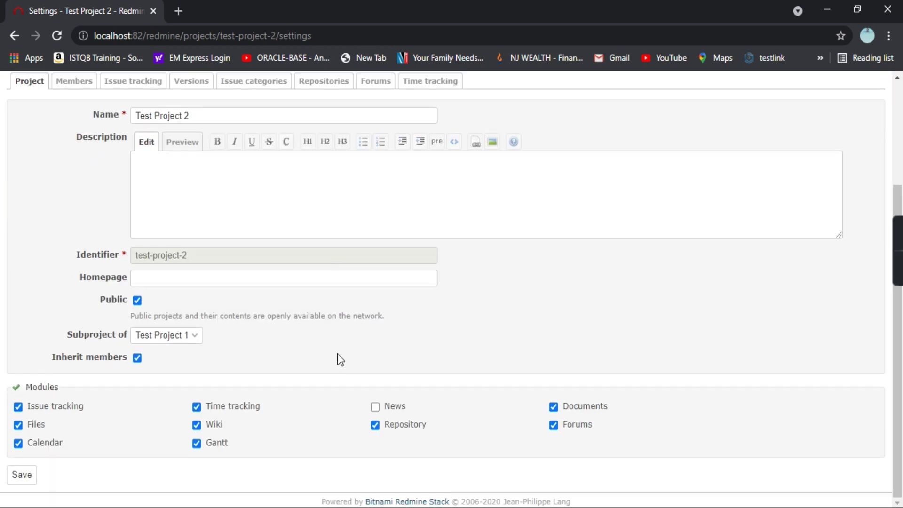
pyautogui.scroll(3, 167, 470)
pyautogui.scroll(-1, 180, 339)
pyautogui.scroll(2, 196, 266)
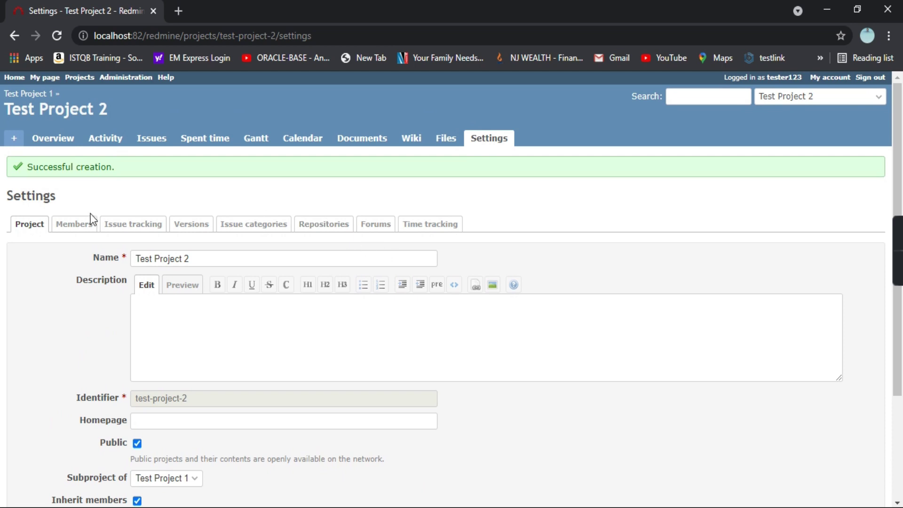
pyautogui.click(81, 227)
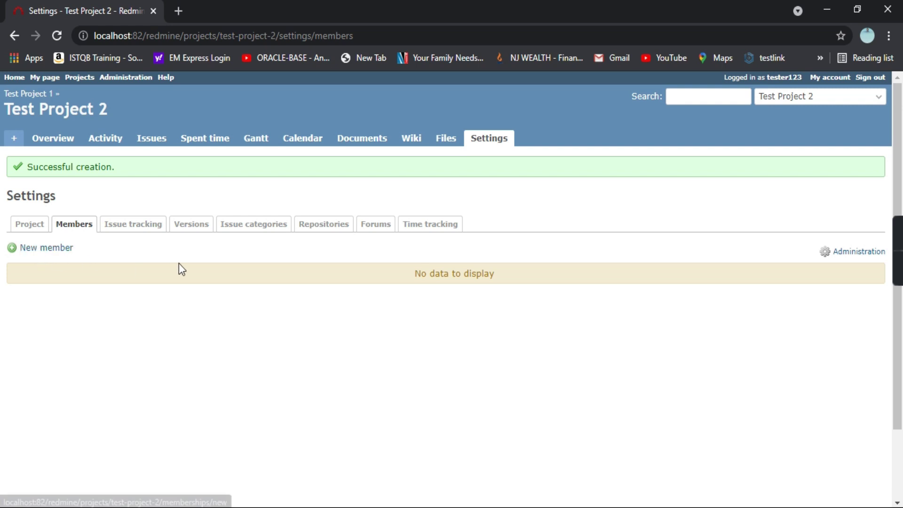
# Try adding a new member with nothing selected, then close the form.
pyautogui.click(47, 249)
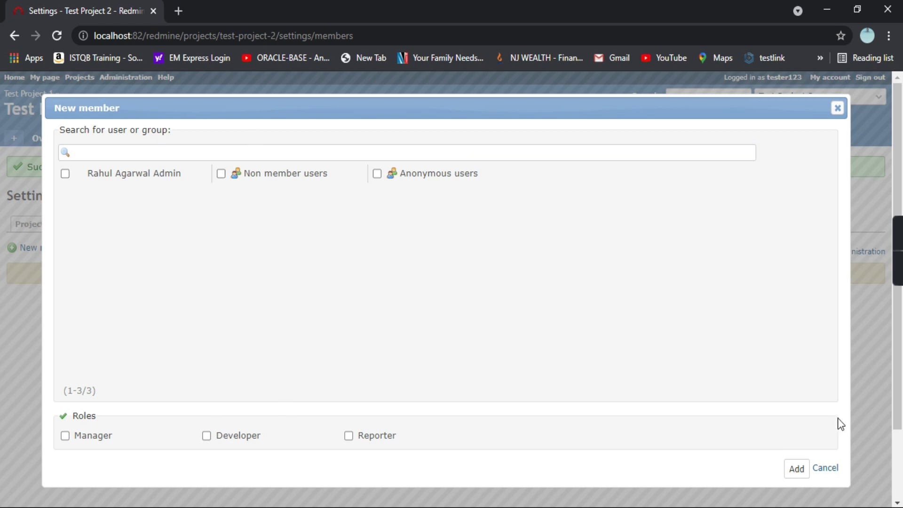
pyautogui.click(800, 475)
pyautogui.click(350, 436)
pyautogui.click(797, 468)
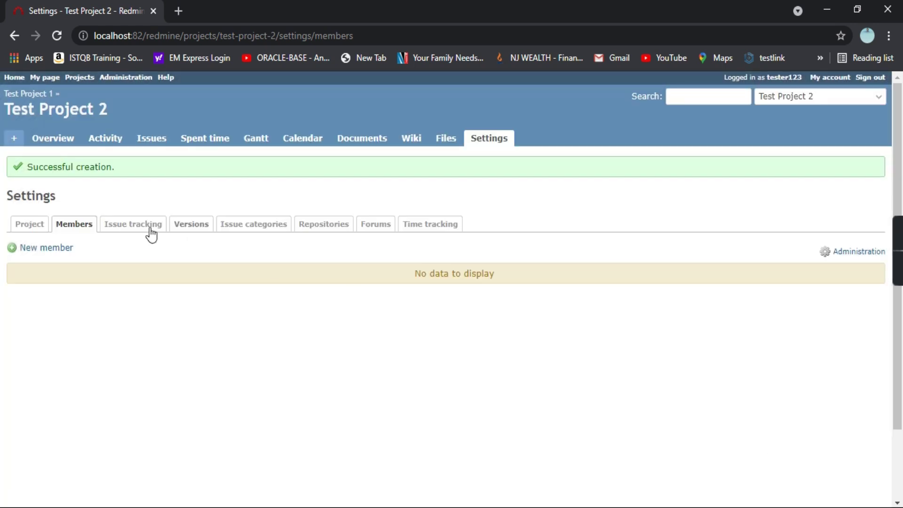
# Try adding a member with only the Reporter role and no user chosen.
pyautogui.click(47, 249)
pyautogui.click(370, 437)
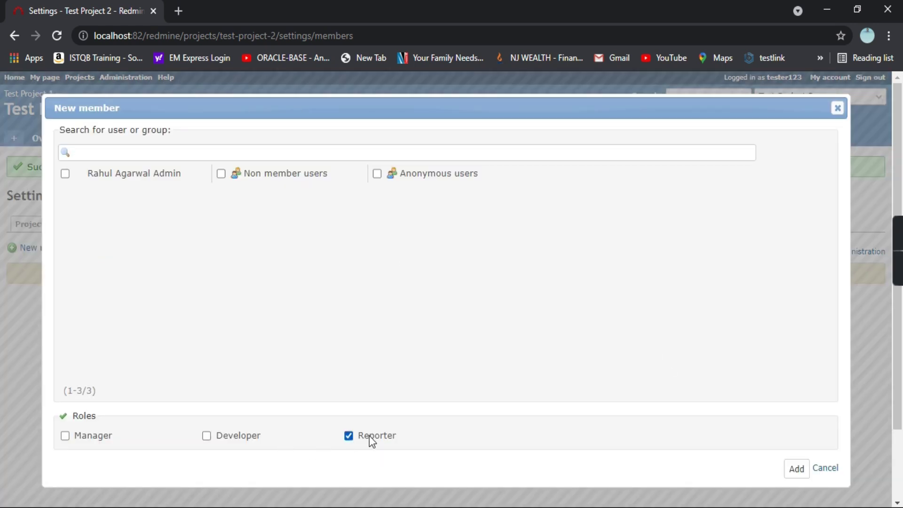
pyautogui.click(808, 470)
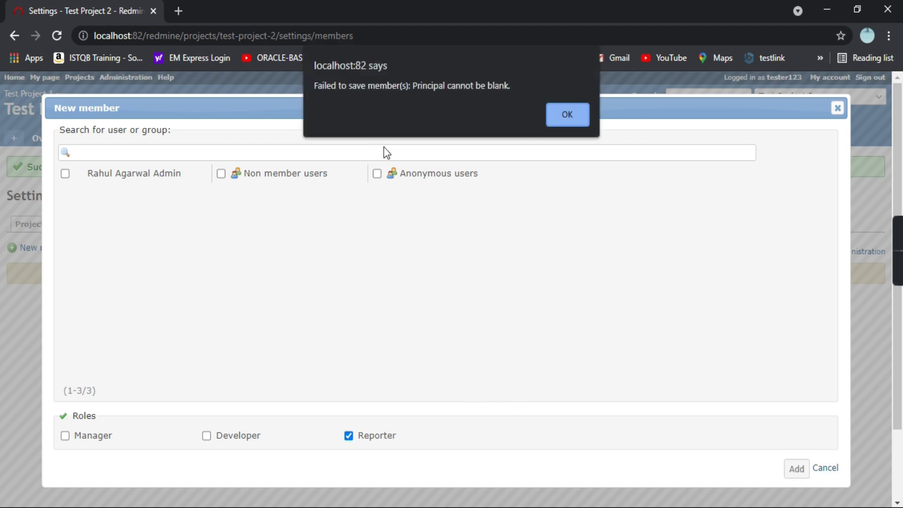
# Dismiss the alert, save Non member users with the Developer role, and view Issue tracking.
pyautogui.click(567, 116)
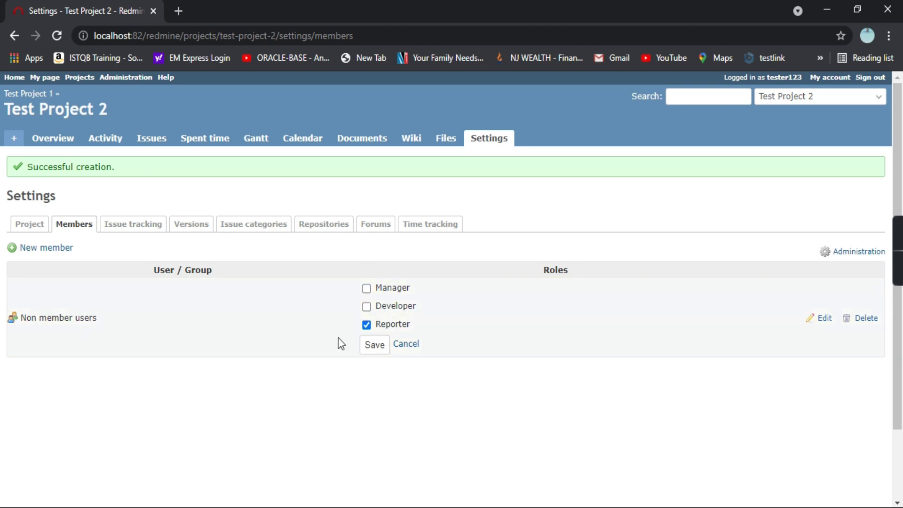
pyautogui.click(367, 307)
pyautogui.click(373, 348)
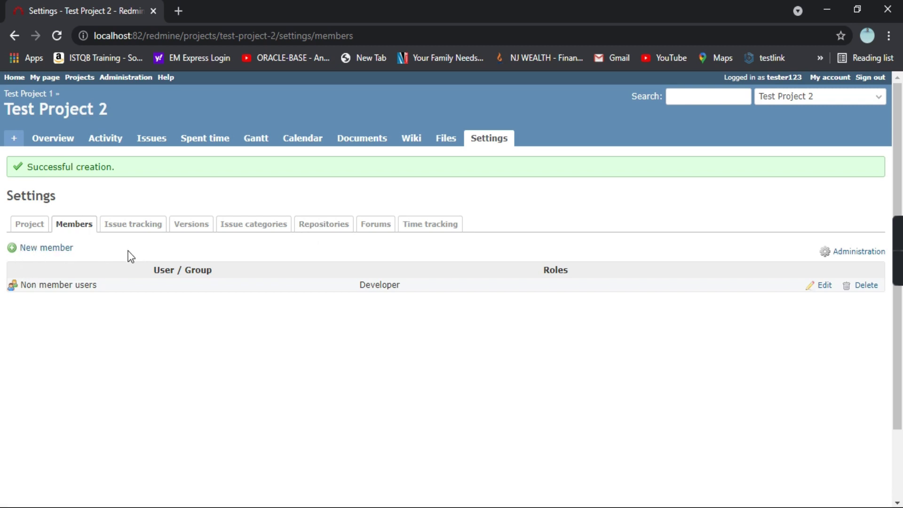
pyautogui.click(125, 228)
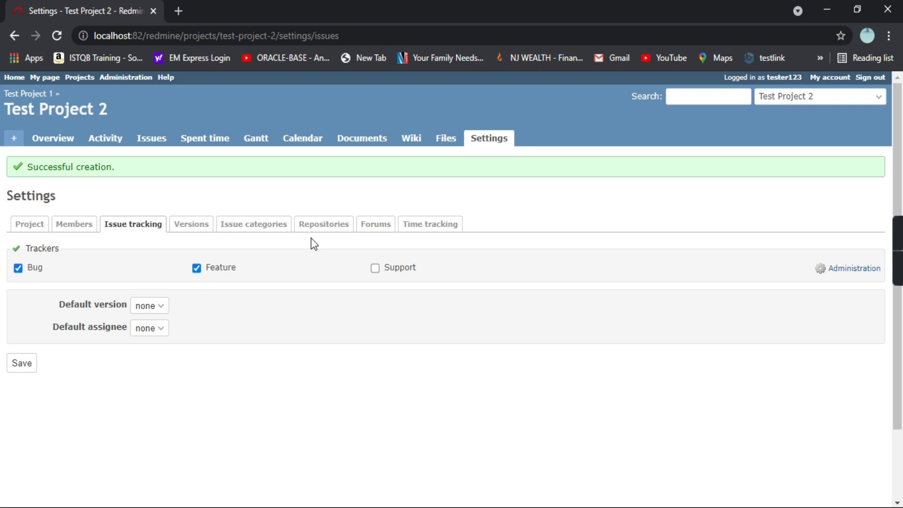
# Review the empty Versions and Issue categories settings of Test Project 2.
pyautogui.click(192, 231)
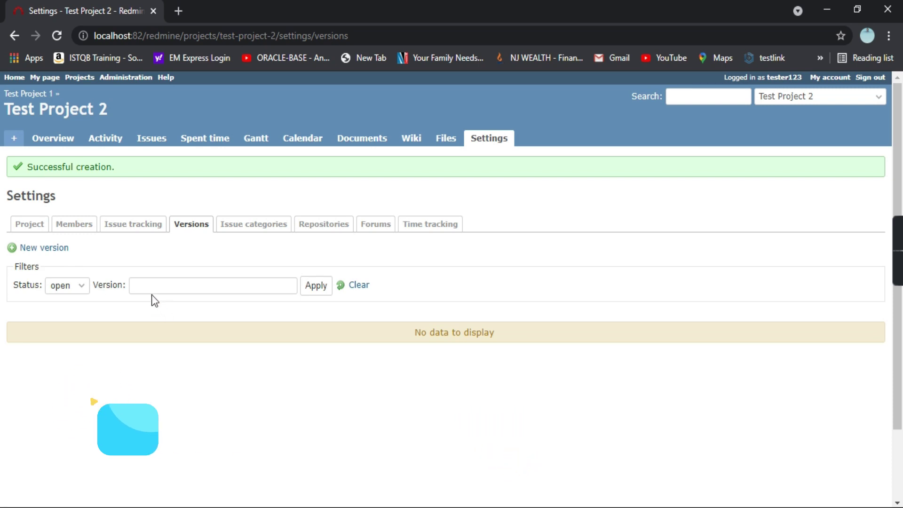
pyautogui.click(275, 225)
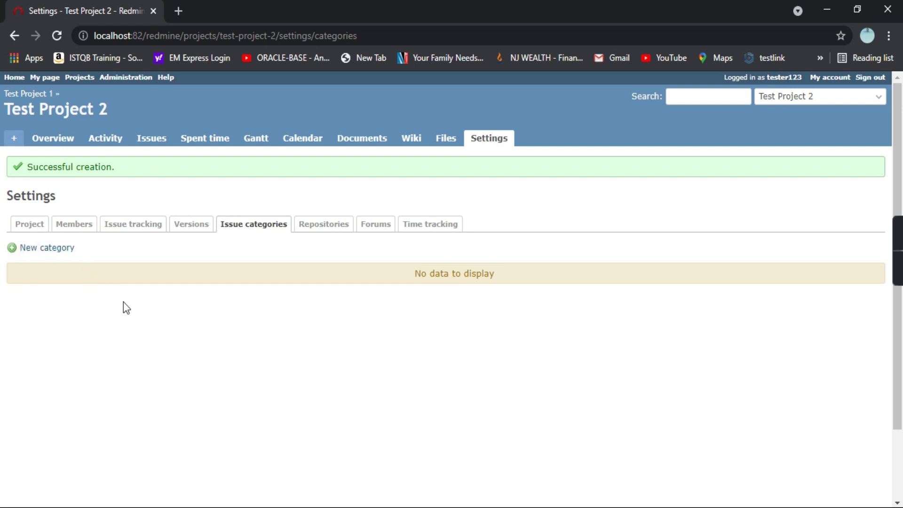
# Review the Repositories, Forums and Time tracking settings, then return to the Overview.
pyautogui.click(333, 230)
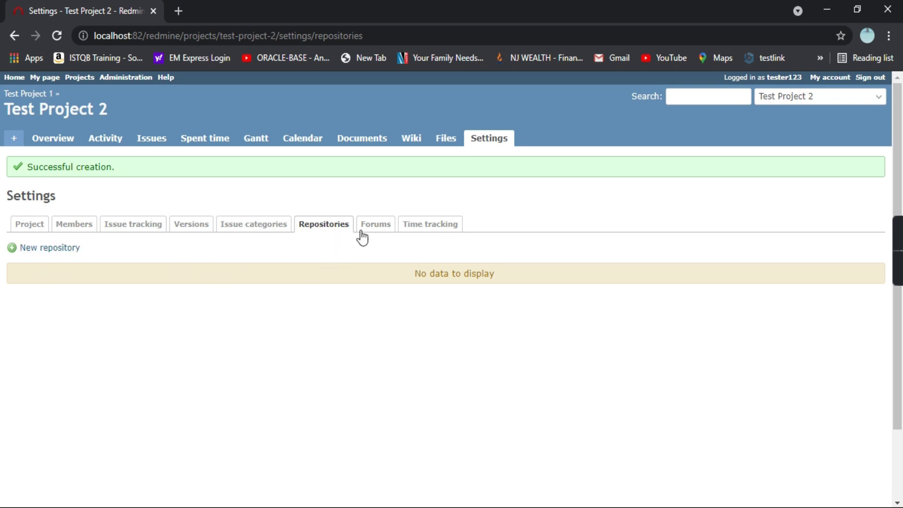
pyautogui.click(383, 225)
pyautogui.click(440, 229)
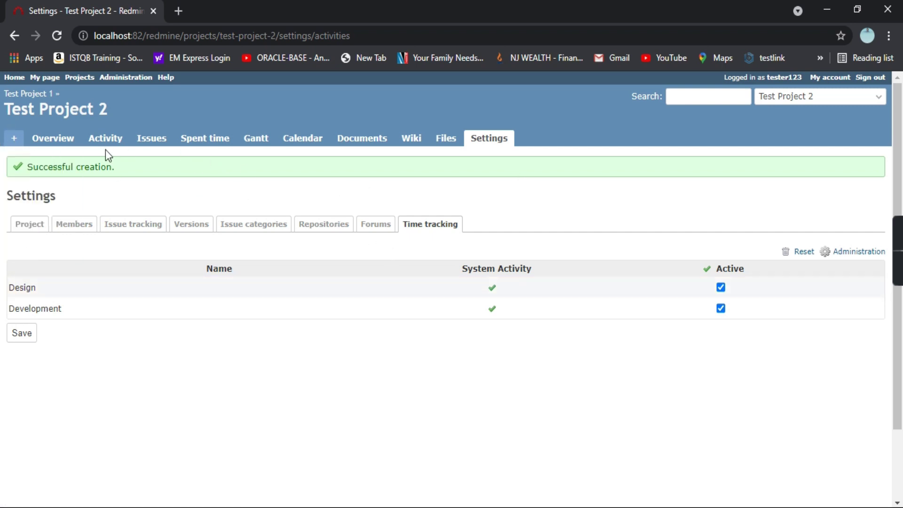
pyautogui.click(54, 141)
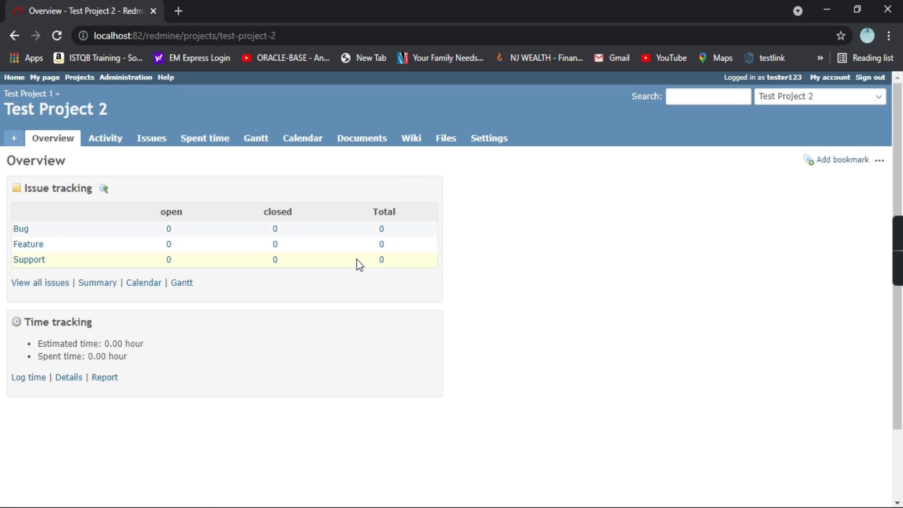
# Jump to All Projects and back to Test Project 2, then select its title.
pyautogui.click(789, 103)
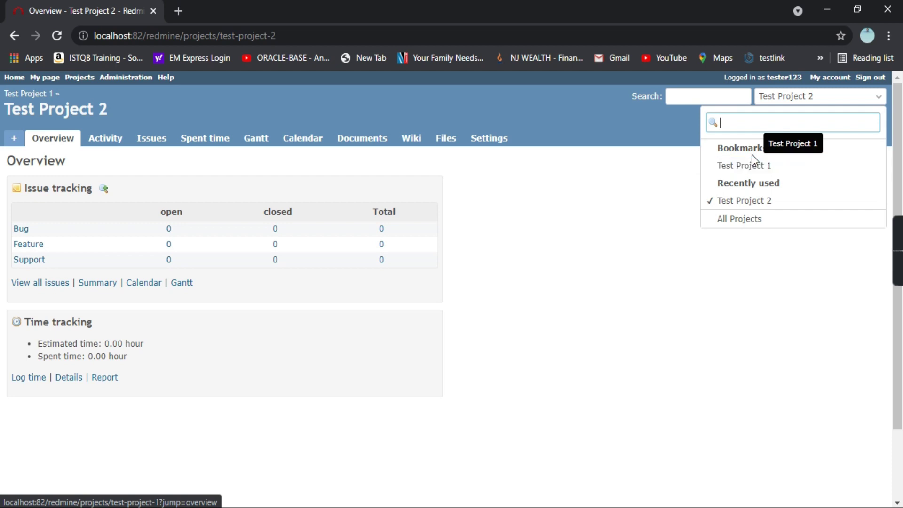
pyautogui.click(737, 221)
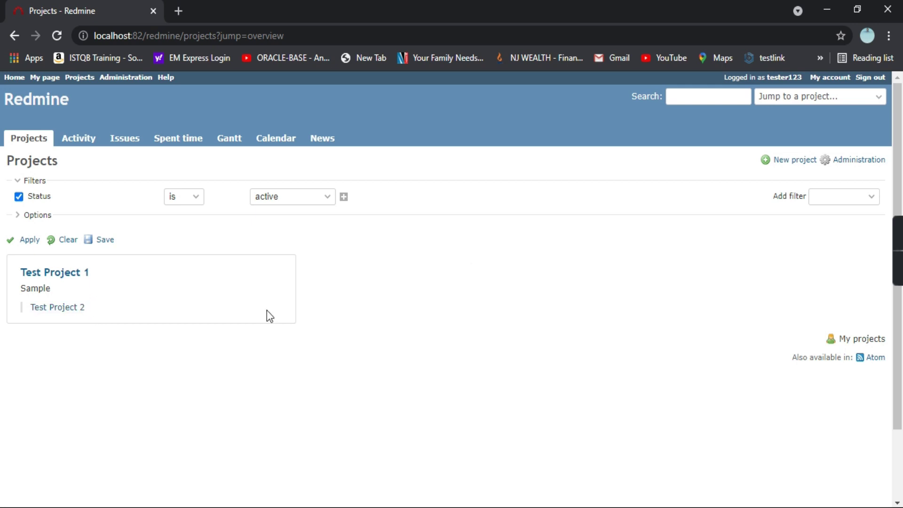
pyautogui.click(805, 104)
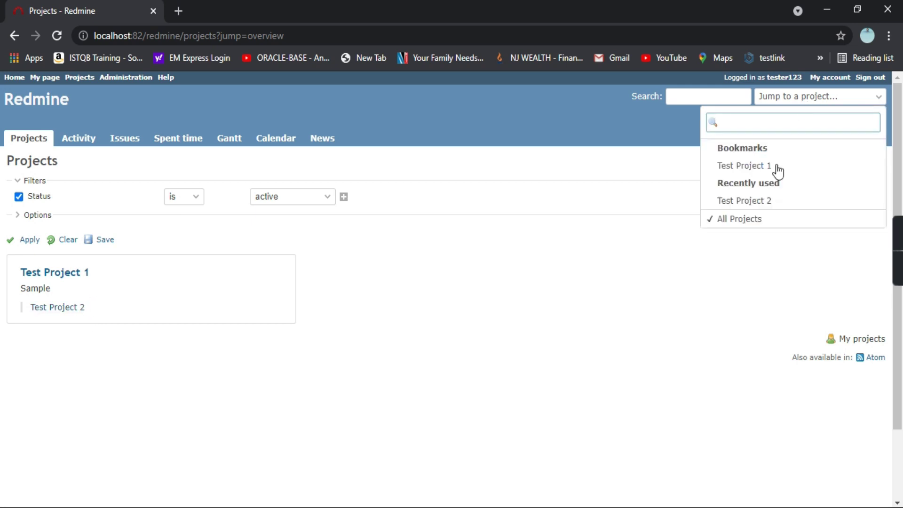
pyautogui.click(768, 203)
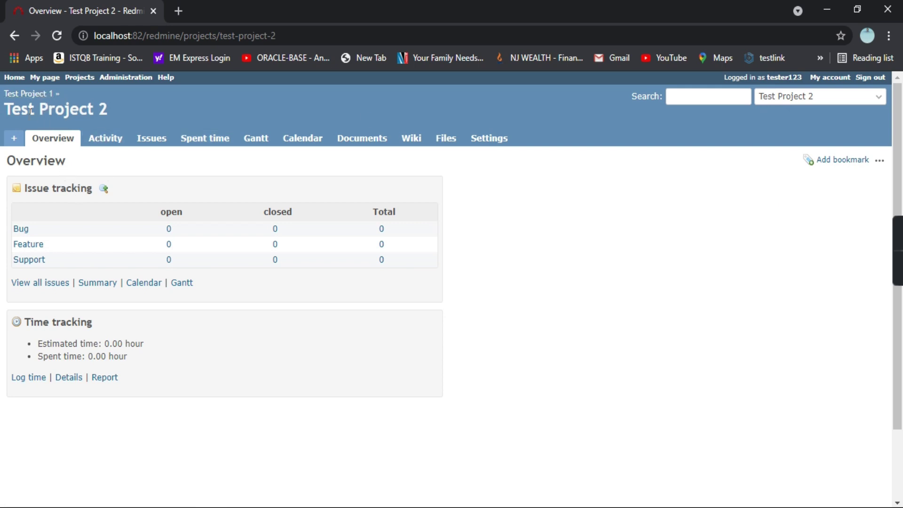
pyautogui.moveTo(107, 103); pyautogui.dragTo(2, 126)
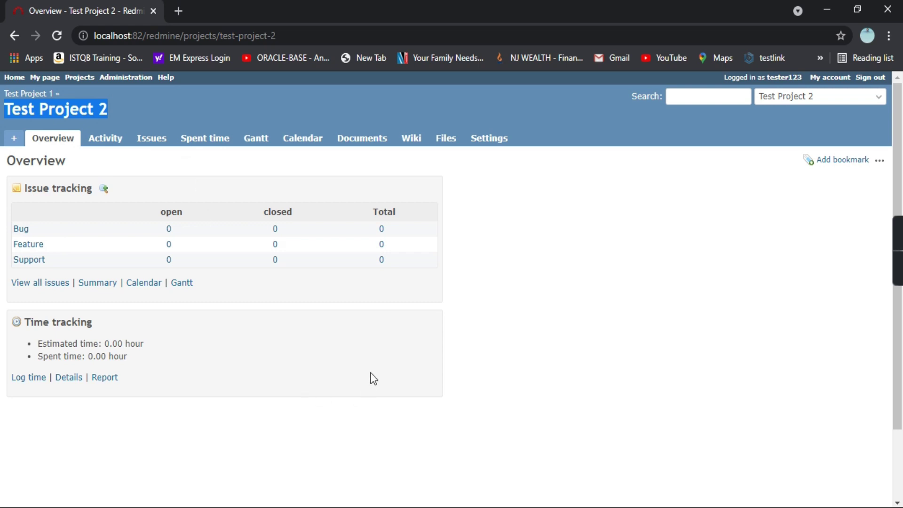
# Browse Test Project 2's Activity, Issues, Spent time, Gantt, Calendar, Documents, Wiki, Settings, Files and Overview tabs.
pyautogui.click(98, 139)
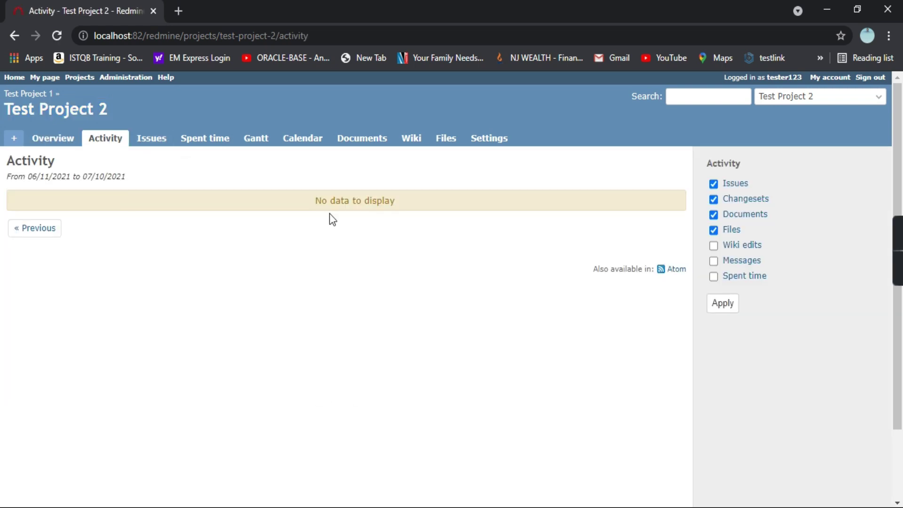
pyautogui.click(165, 144)
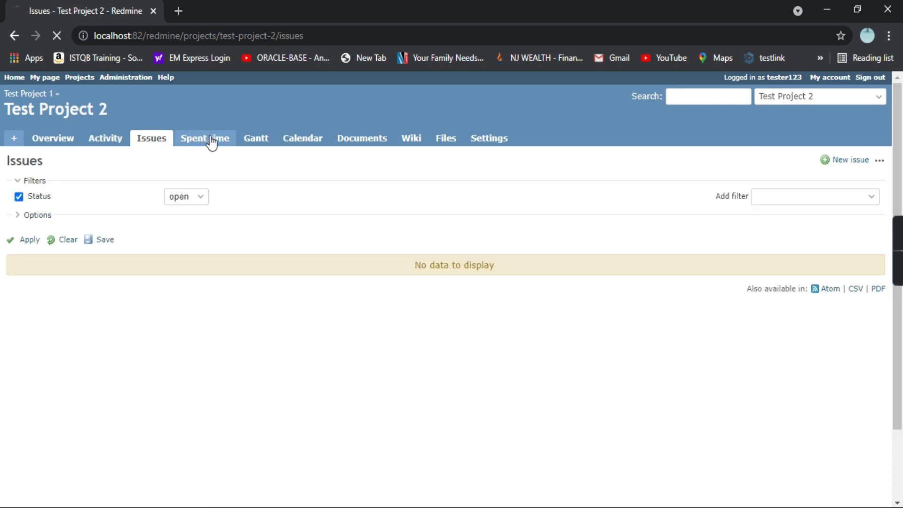
pyautogui.click(210, 140)
pyautogui.click(258, 138)
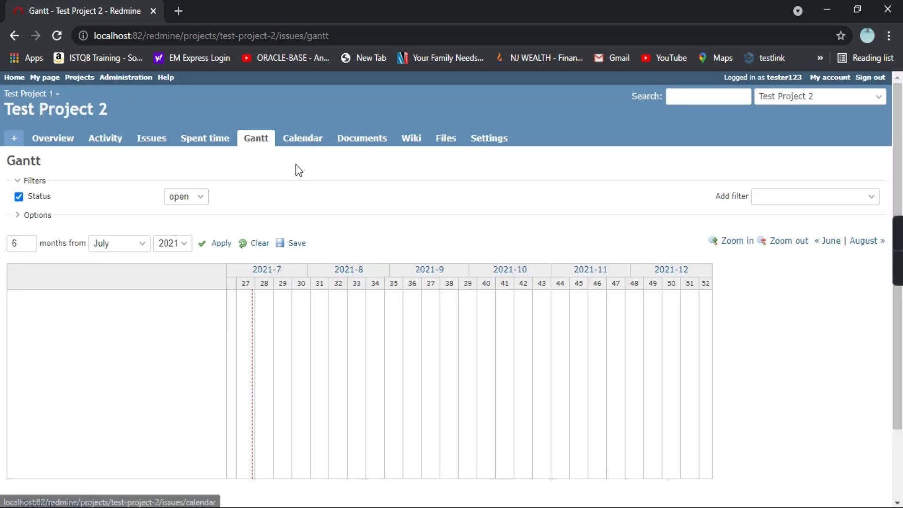
pyautogui.click(296, 141)
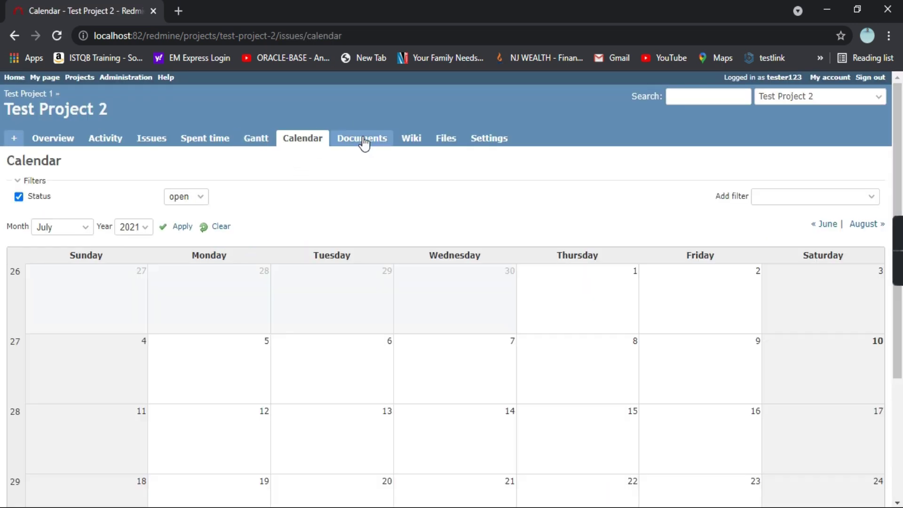
pyautogui.click(365, 139)
pyautogui.click(417, 141)
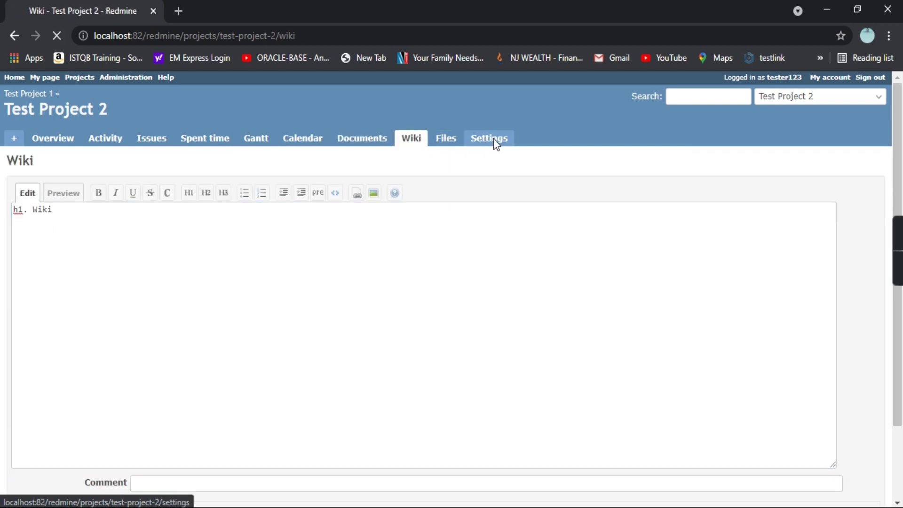
pyautogui.click(492, 139)
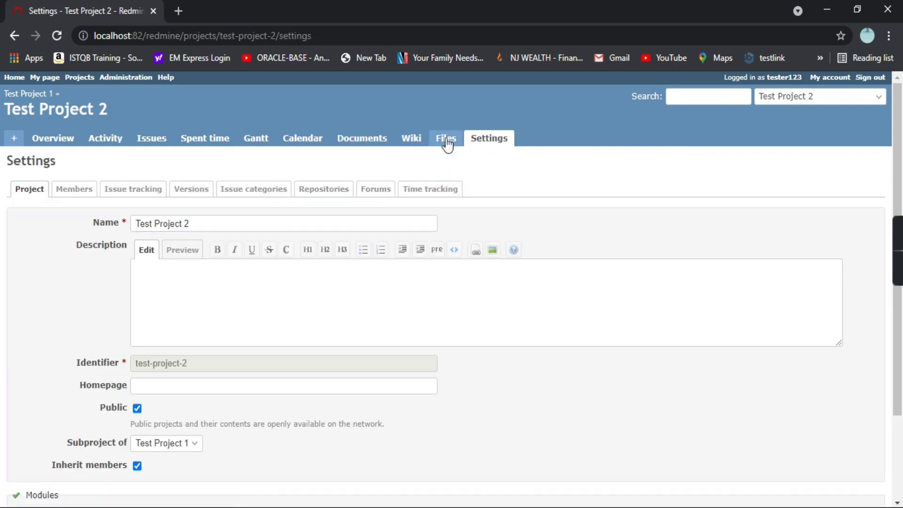
pyautogui.click(446, 140)
pyautogui.click(51, 139)
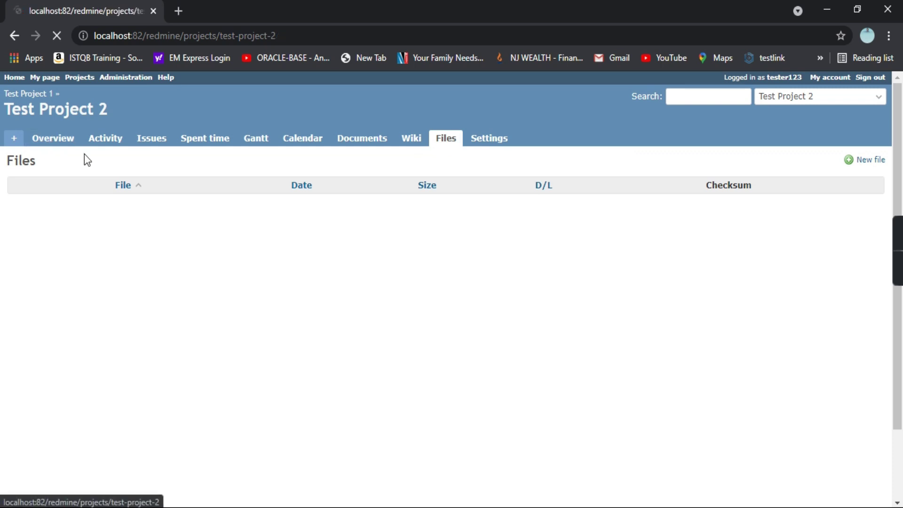